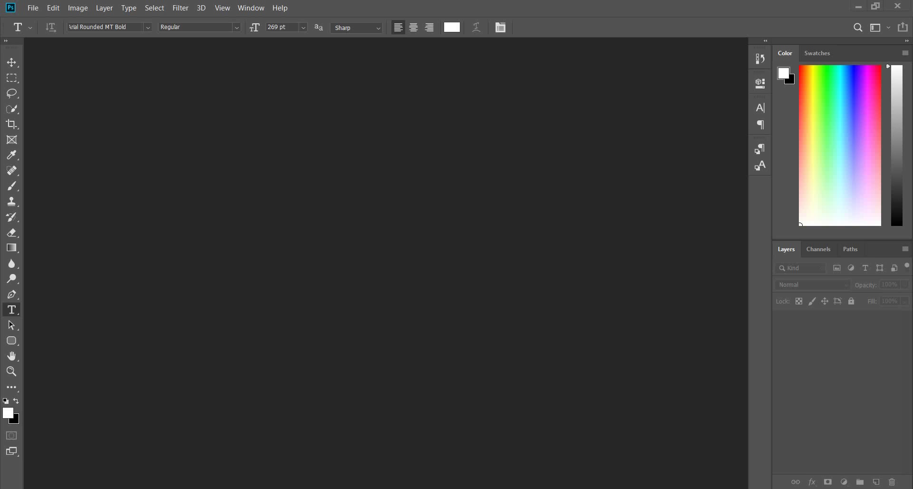
Create a new blank 4000 × 3000 px document with a white background.
{"action": "left_click", "coordinate": [33, 7]}
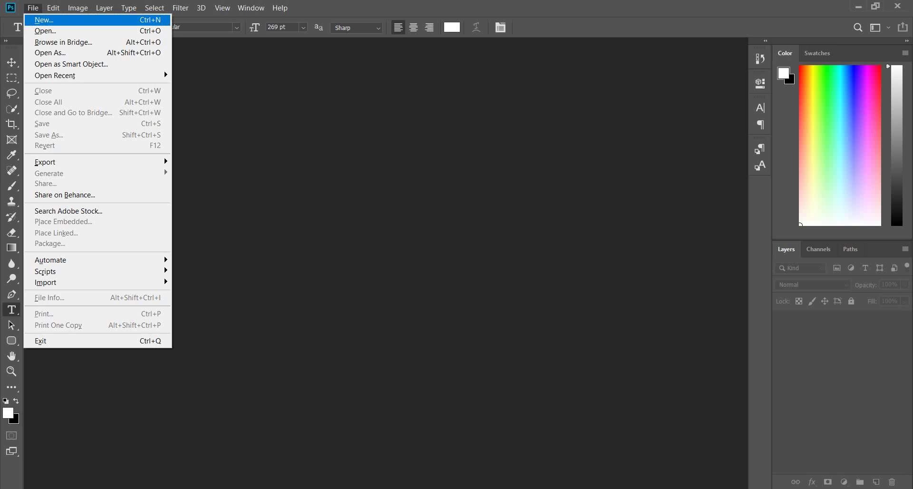
{"action": "left_click", "coordinate": [43, 20]}
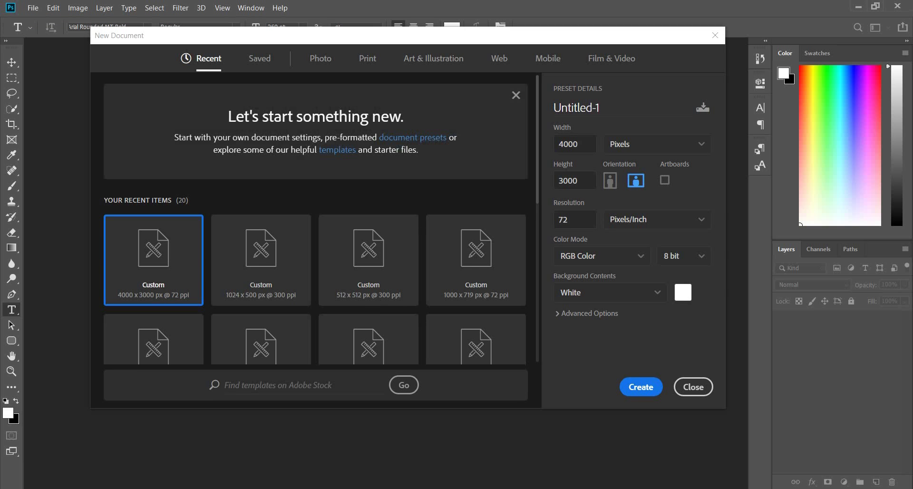
{"action": "left_click", "coordinate": [641, 386]}
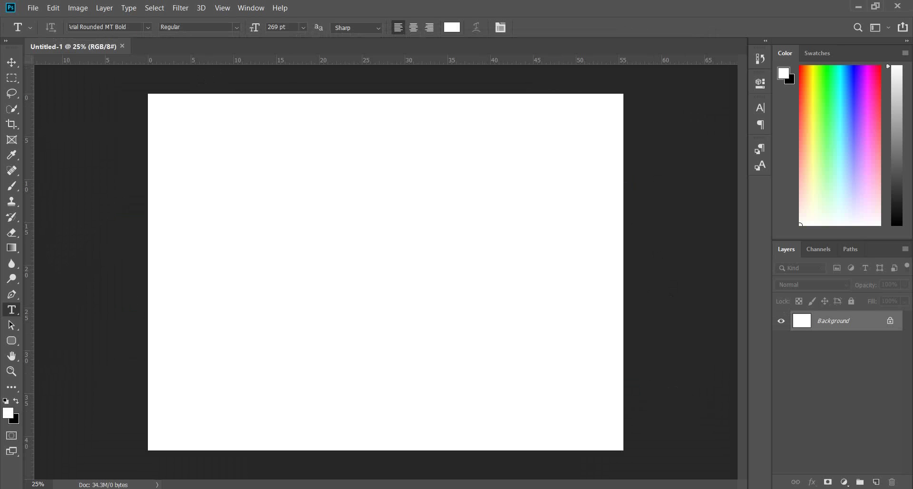
Set the type size to 300 pt.
{"action": "double_click", "coordinate": [269, 28]}
{"action": "type", "text": "300"}
{"action": "key", "text": "Return"}
Type 'SHIKHI SHIKHAI' on the upper canvas and commit it, selecting the Background layer.
{"action": "left_click", "coordinate": [274, 214]}
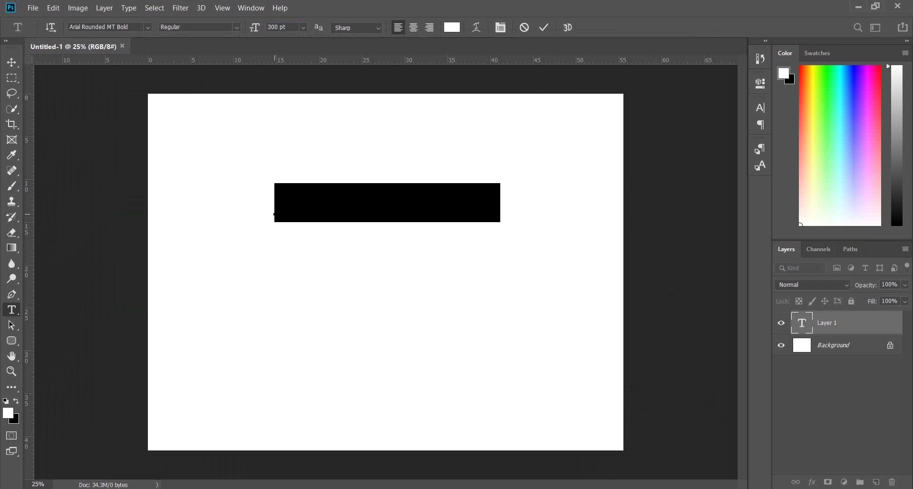
{"action": "type", "text": "SU"}
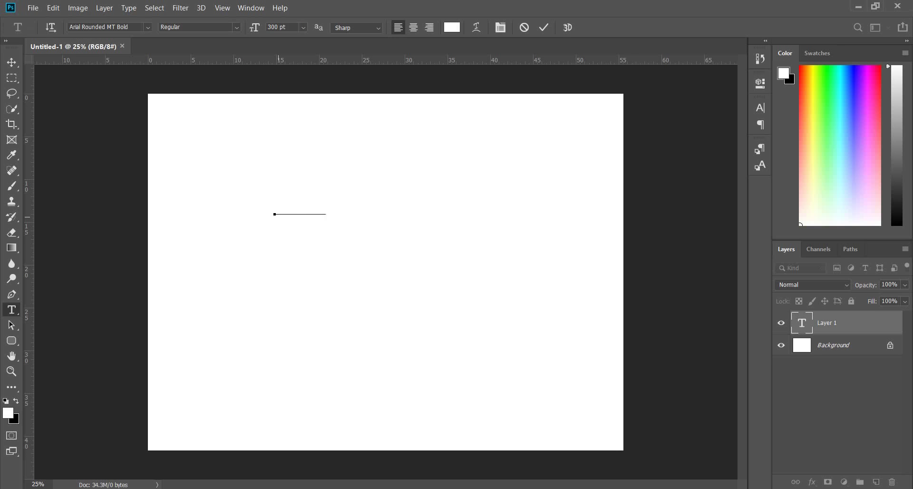
{"action": "type", "text": "MM"}
{"action": "type", "text": "ER SALE"}
{"action": "left_click", "coordinate": [833, 345]}
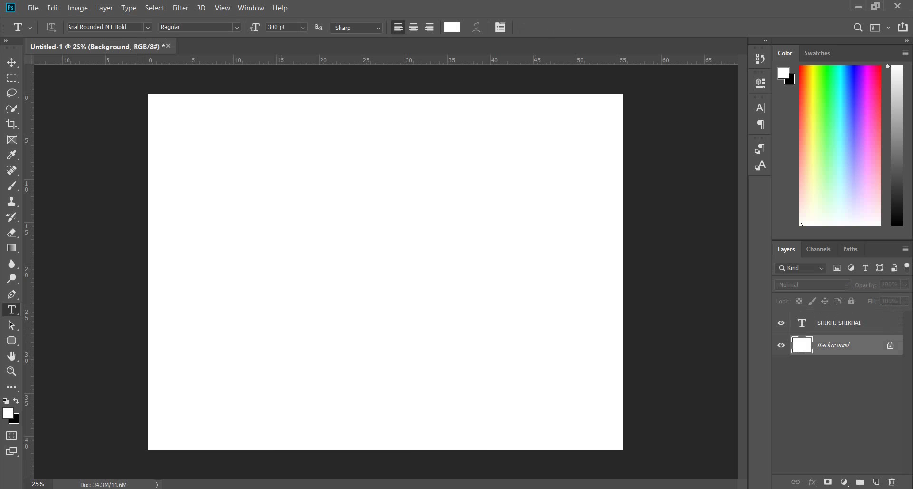
Fill the Background with black and move the white text down to mid-canvas.
{"action": "key", "text": "ctrl+BackSpace"}
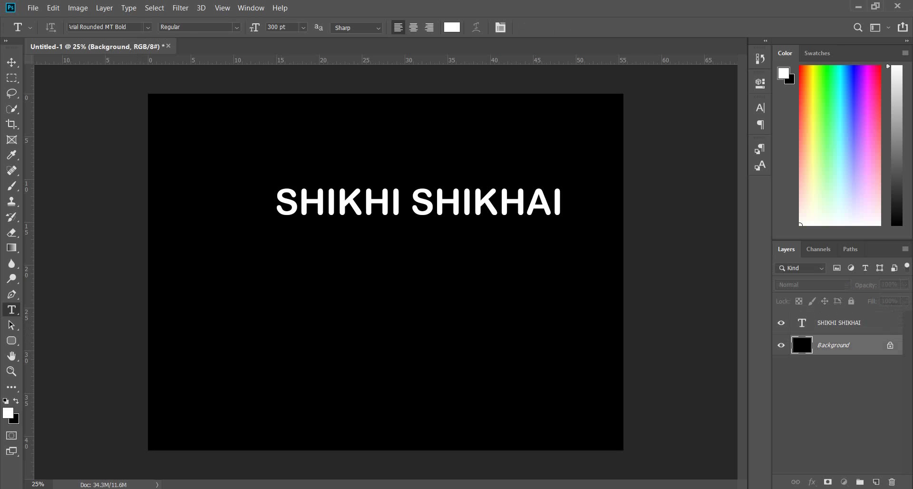
{"action": "left_click", "coordinate": [799, 327]}
{"action": "key", "text": "v"}
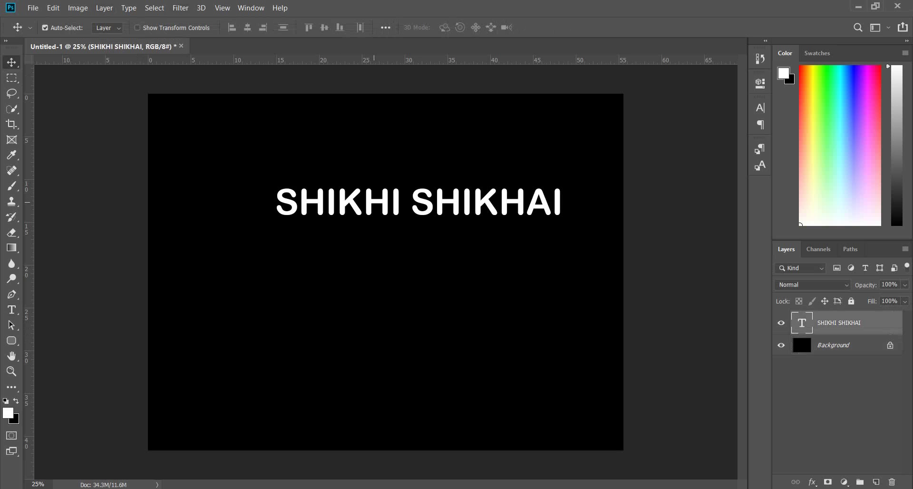
{"action": "left_click_drag", "start_coordinate": [394, 178], "coordinate": [376, 235]}
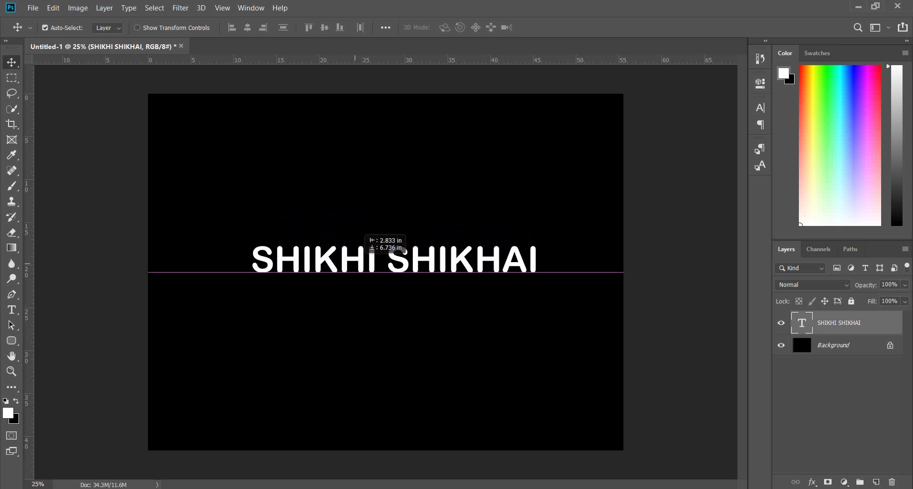
{"action": "mouse_move", "coordinate": [376, 235]}
{"action": "left_mouse_down"}
{"action": "mouse_move", "coordinate": [374, 249]}
{"action": "mouse_move", "coordinate": [372, 236]}
{"action": "left_mouse_up"}
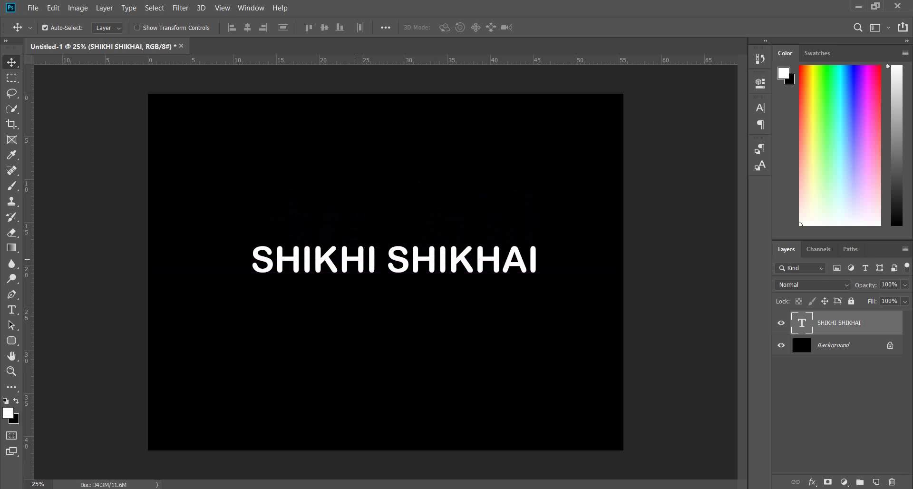
Add a 10 px orange outside stroke to the SHIKHI SHIKHAI text layer.
{"action": "right_click", "coordinate": [800, 327]}
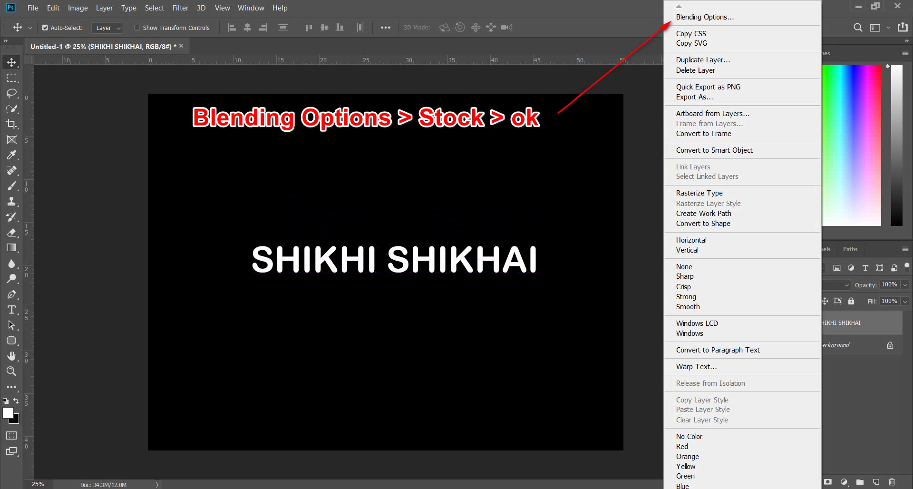
{"action": "left_click", "coordinate": [704, 17]}
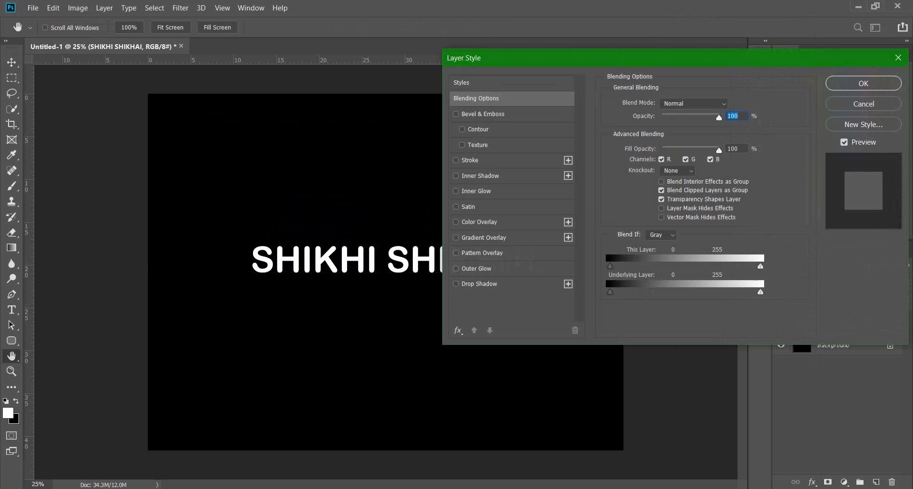
{"action": "left_click", "coordinate": [470, 160]}
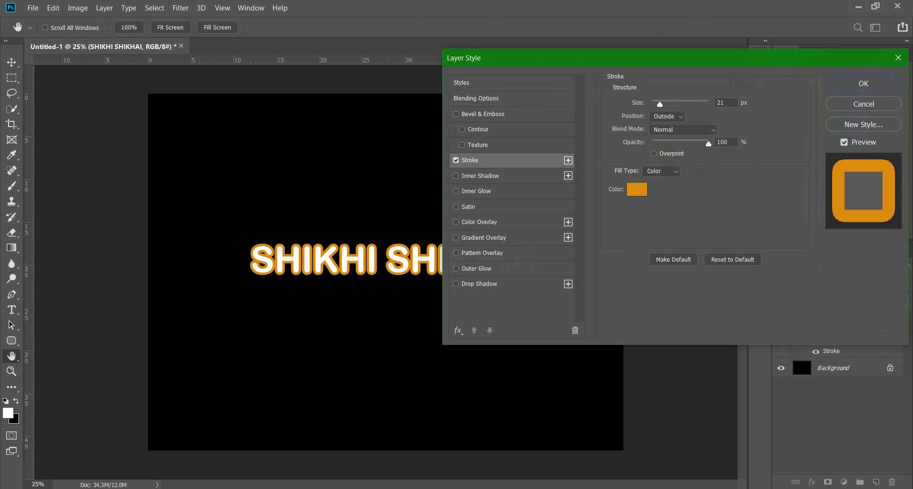
{"action": "key", "text": "Down"}
{"action": "key", "text": "Down"}
{"action": "key", "text": "Down"}
{"action": "key", "text": "Down"}
{"action": "key", "text": "Down"}
{"action": "key", "text": "Down"}
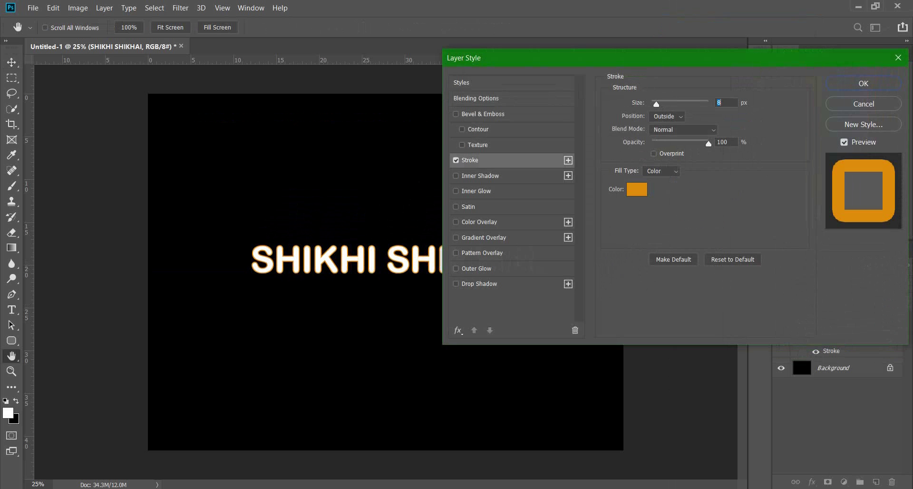
{"action": "key", "text": "Up"}
{"action": "key", "text": "Up"}
{"action": "key", "text": "Up"}
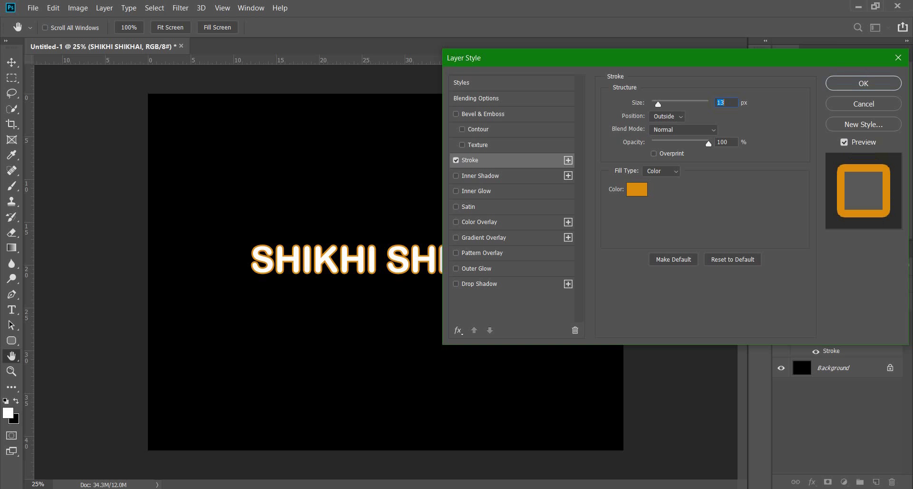
{"action": "type", "text": "10"}
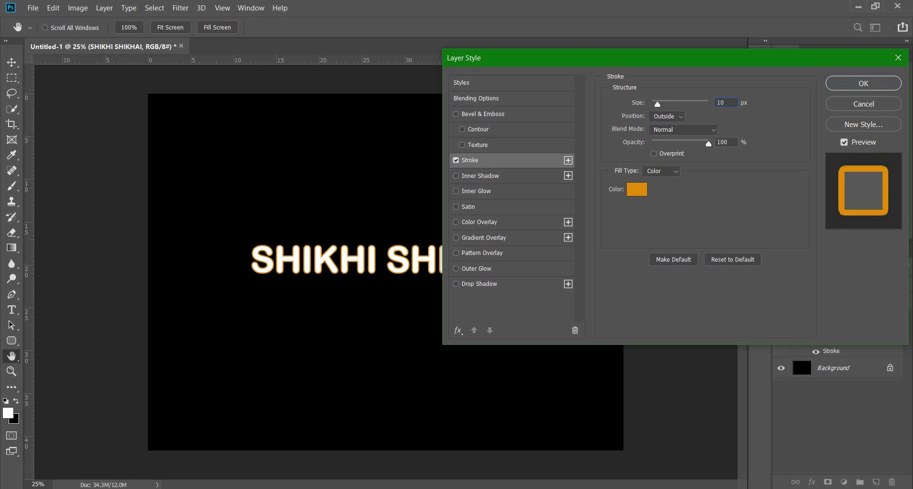
{"action": "key", "text": "Return"}
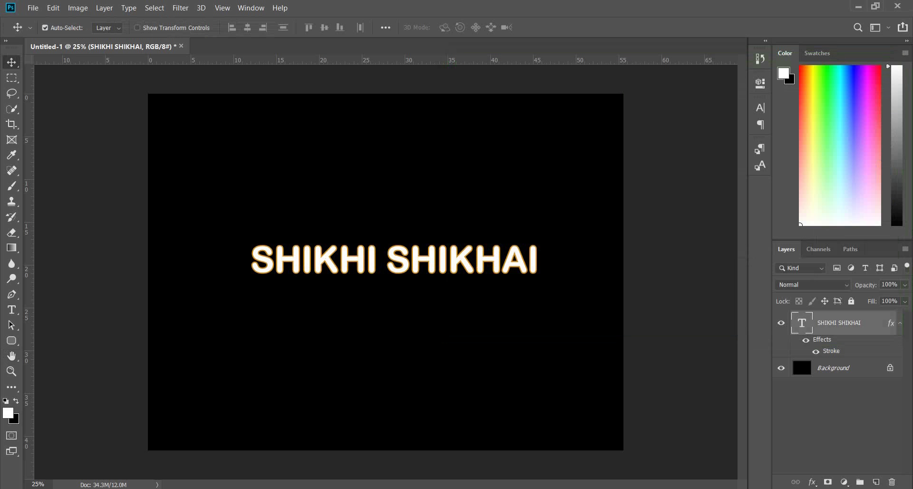
Convert the stroked text layer to a Smart Object and open its Blending Options.
{"action": "right_click", "coordinate": [799, 349]}
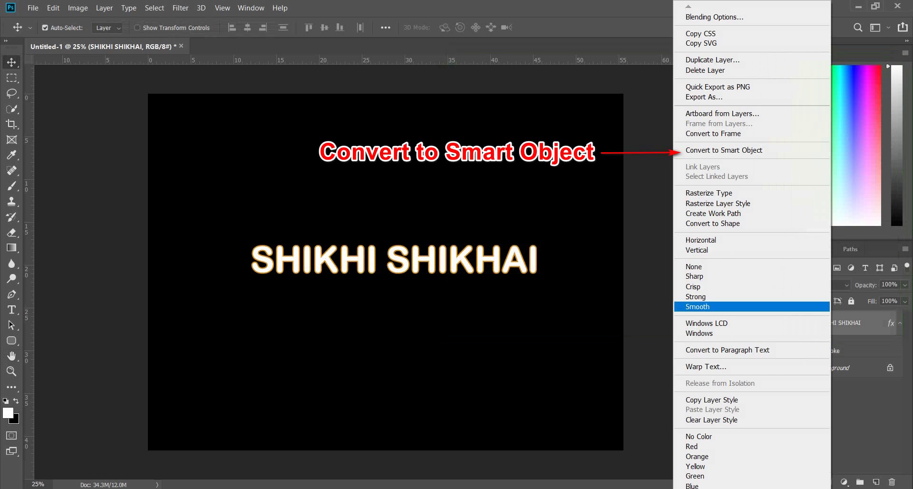
{"action": "left_click", "coordinate": [724, 150]}
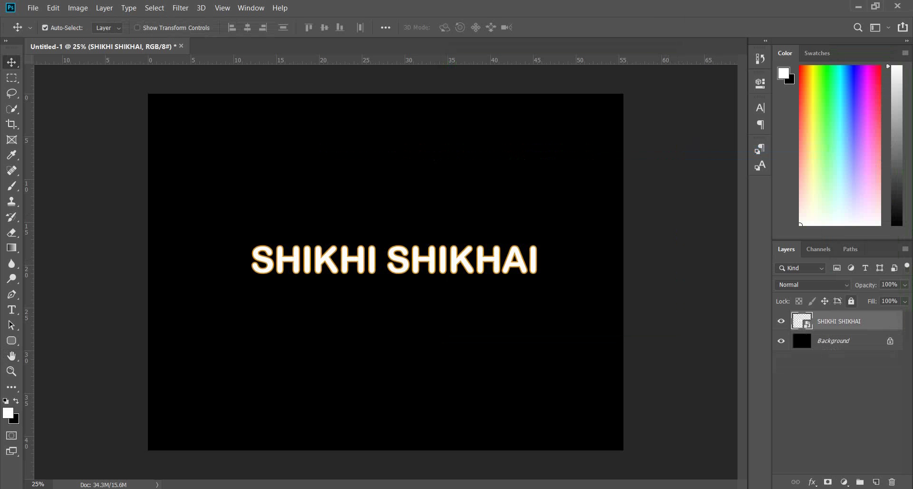
{"action": "right_click", "coordinate": [855, 321]}
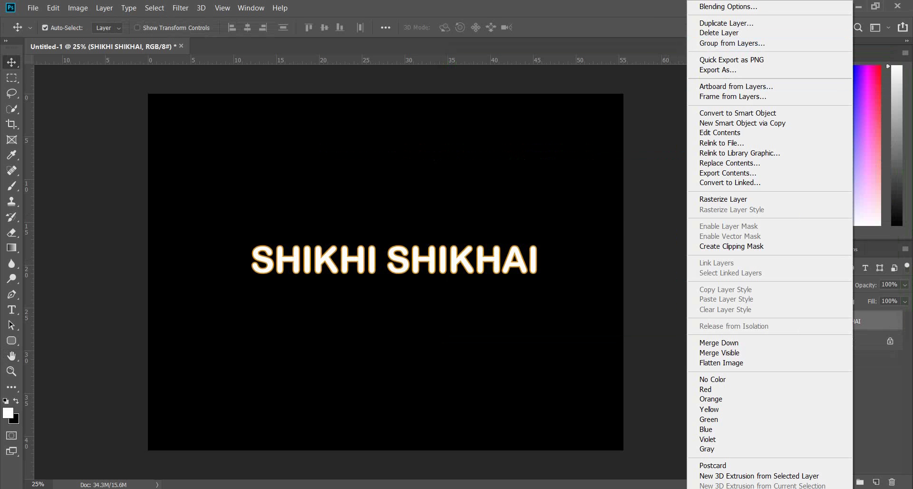
{"action": "left_click", "coordinate": [728, 6]}
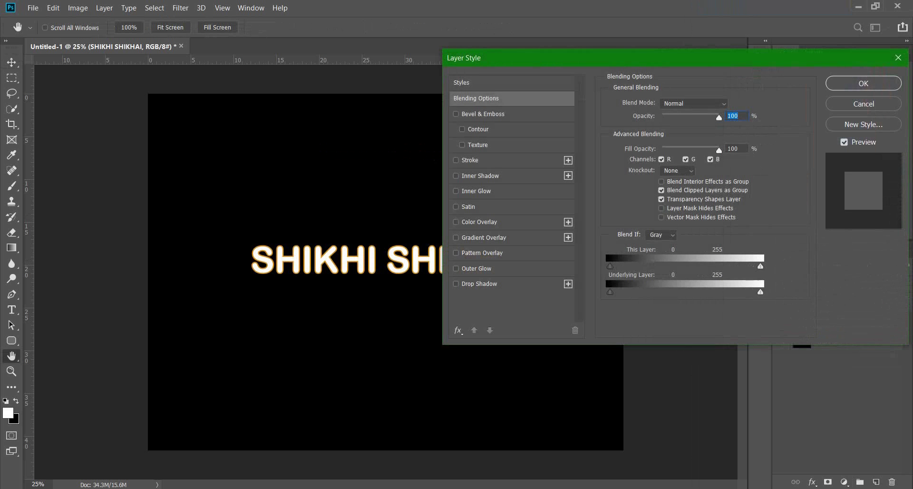
Enable a Stroke on the smart object and set its colour to green 42dc0c.
{"action": "mouse_move", "coordinate": [523, 57]}
{"action": "left_mouse_down"}
{"action": "mouse_move", "coordinate": [456, 306]}
{"action": "mouse_move", "coordinate": [416, 307]}
{"action": "left_mouse_up"}
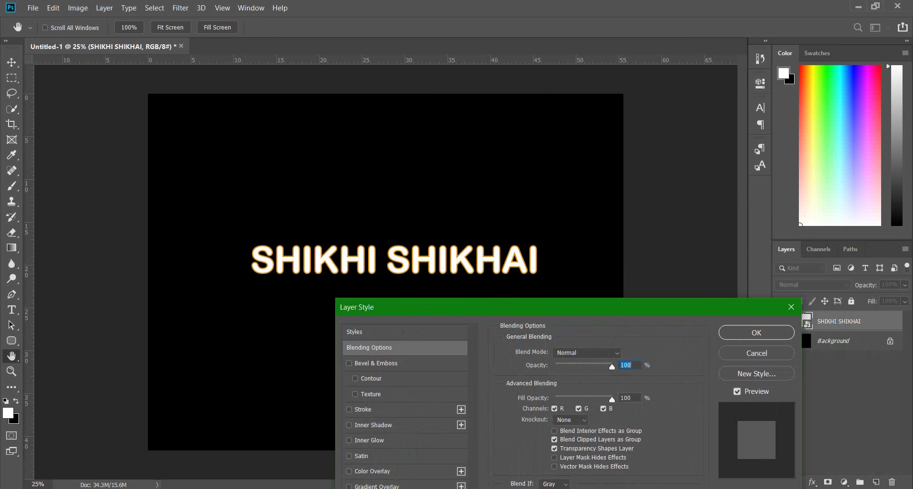
{"action": "left_click", "coordinate": [348, 409]}
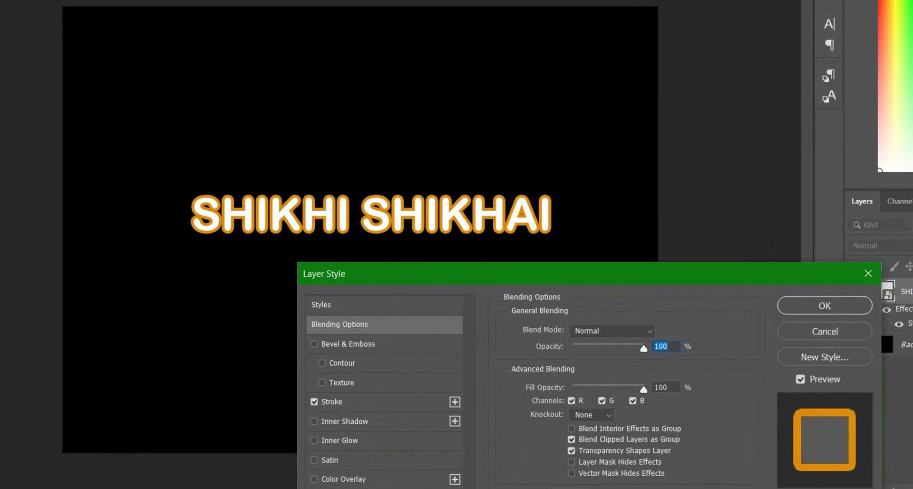
{"action": "left_click", "coordinate": [332, 402]}
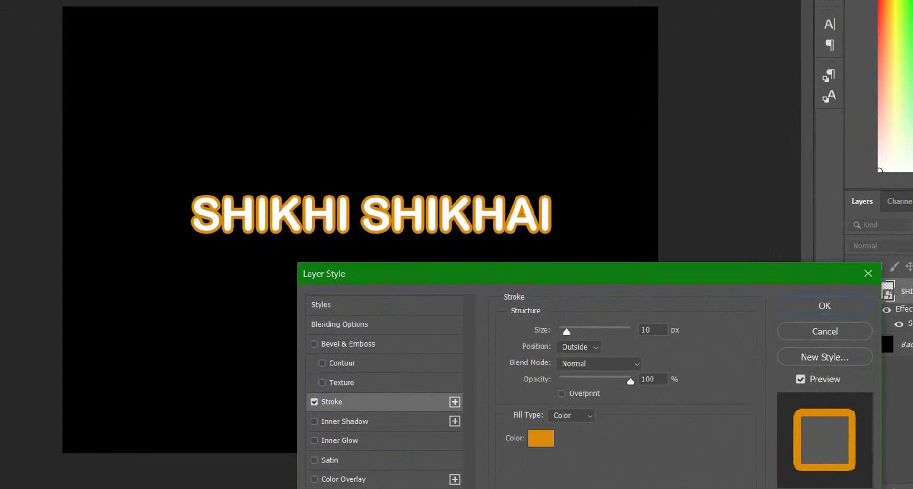
{"action": "left_click", "coordinate": [541, 437]}
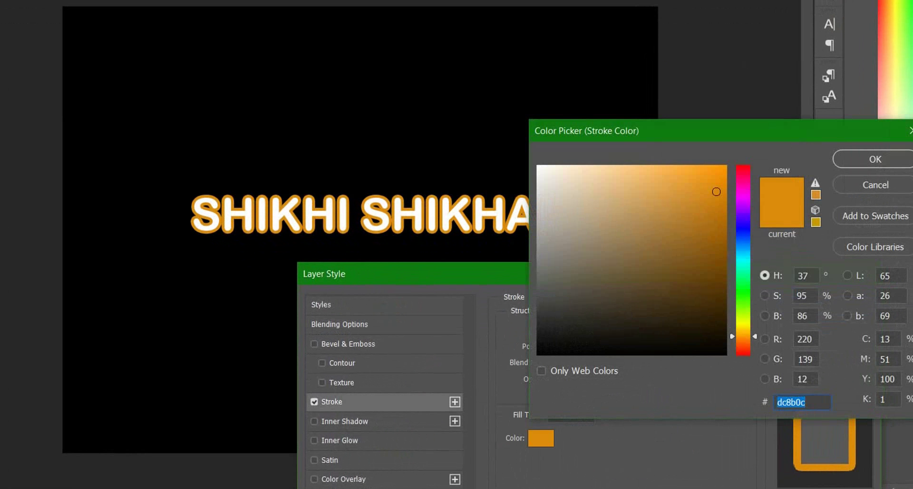
{"action": "type", "text": "42dc0c"}
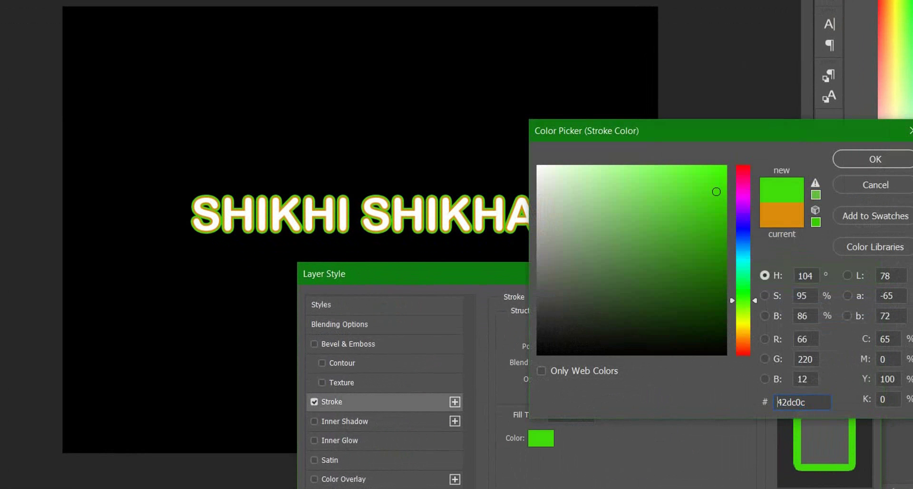
{"action": "left_click", "coordinate": [875, 160]}
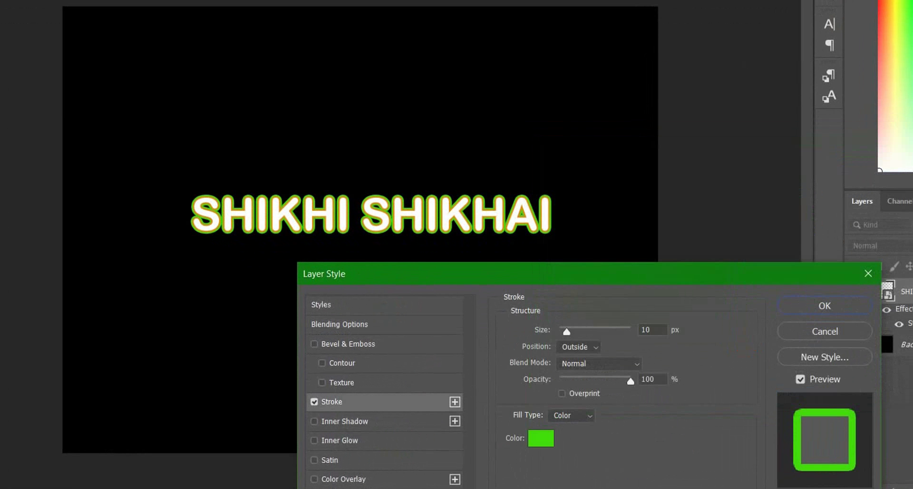
Change the stroke colour to red e00404, apply it, and convert the layer to a Smart Object.
{"action": "left_click", "coordinate": [540, 438]}
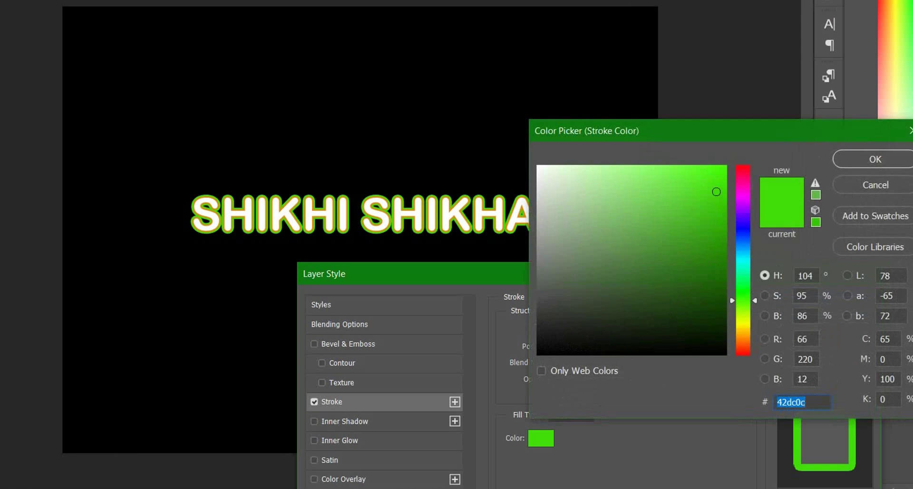
{"action": "type", "text": "dc0c3d"}
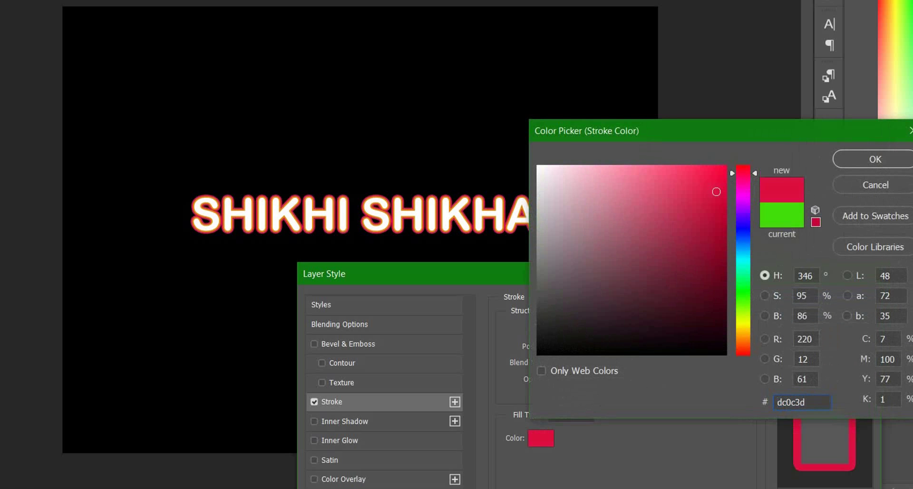
{"action": "type", "text": "f5567c"}
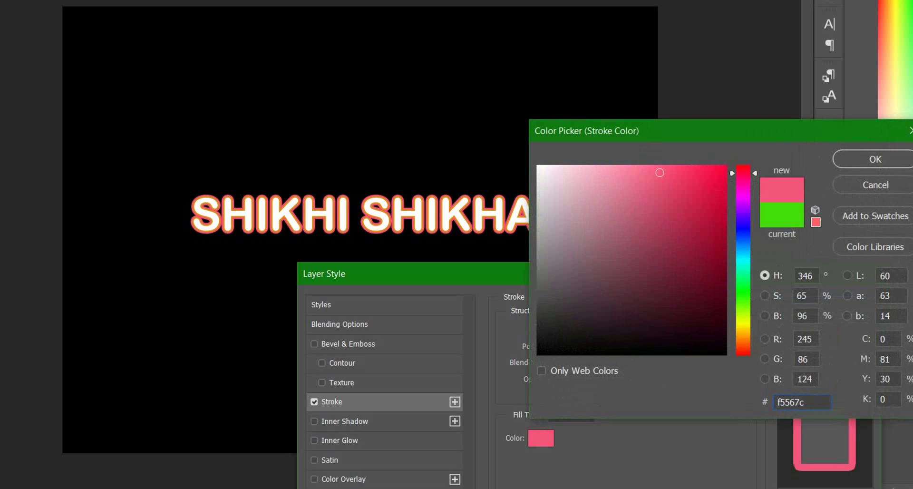
{"action": "type", "text": "e00437"}
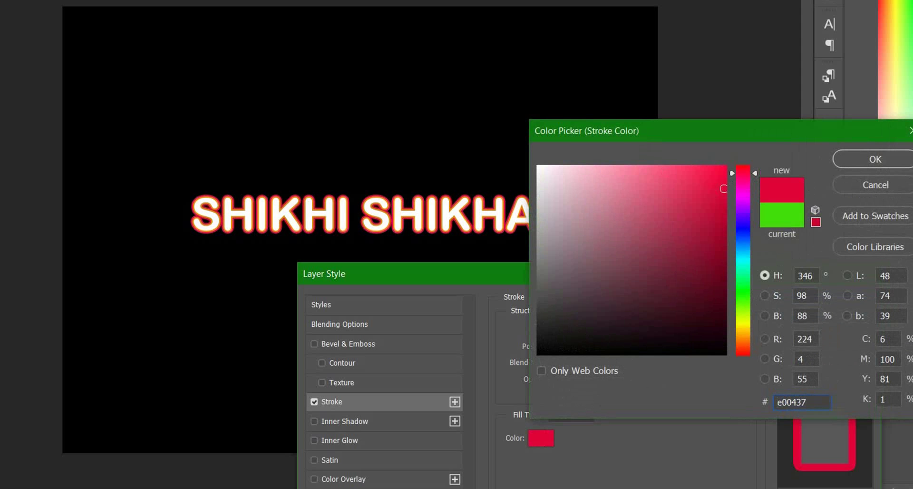
{"action": "key", "text": "BackSpace"}
{"action": "key", "text": "BackSpace"}
{"action": "type", "text": "04"}
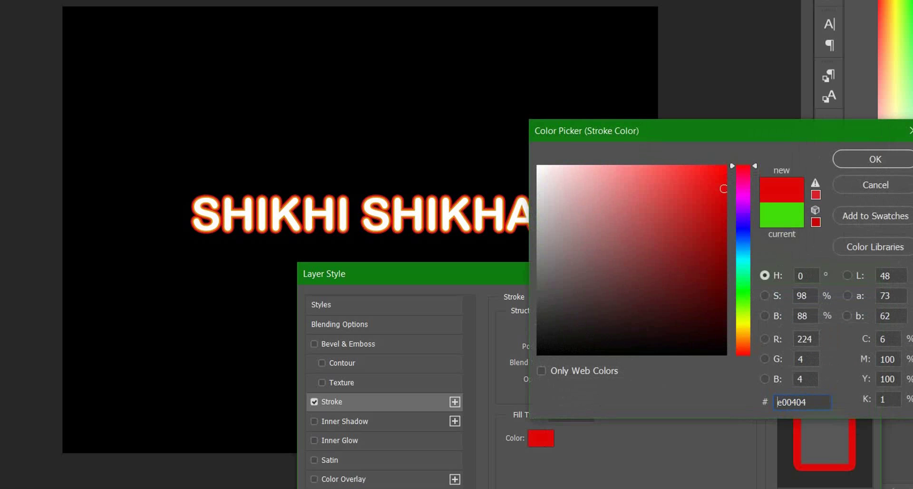
{"action": "key", "text": "Return"}
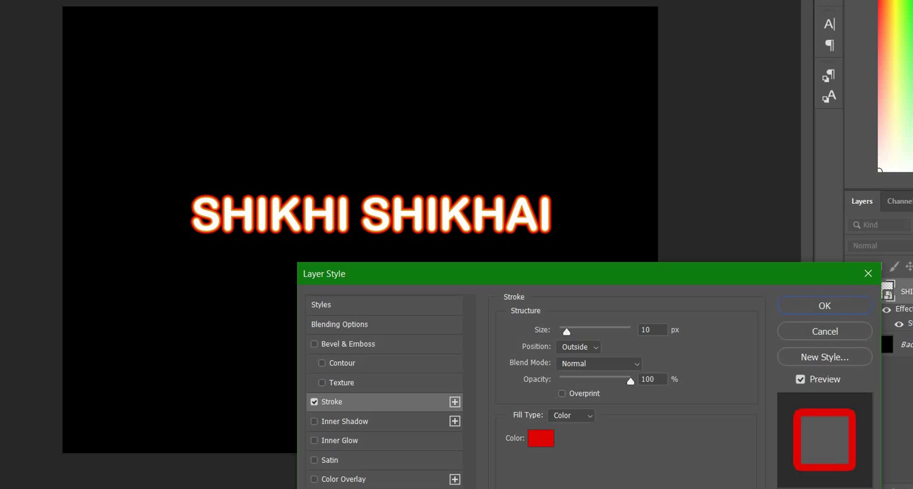
{"action": "left_click", "coordinate": [824, 305]}
{"action": "right_click", "coordinate": [800, 346]}
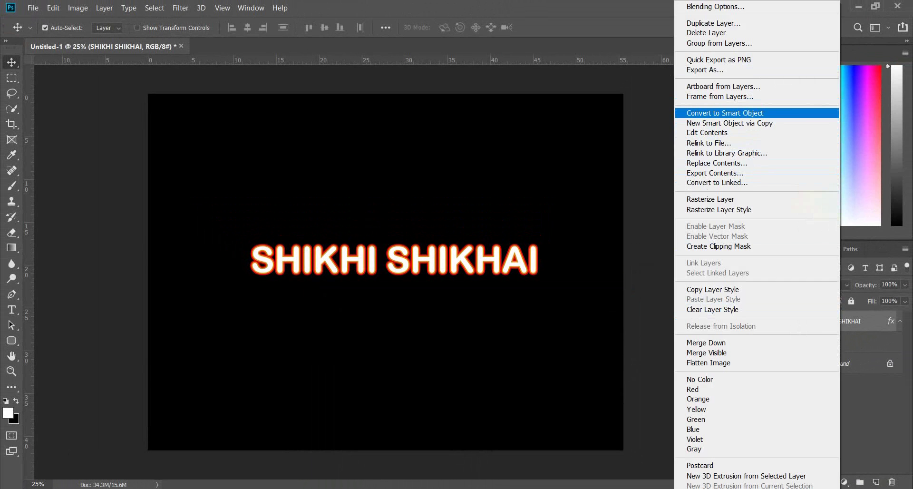
{"action": "left_click", "coordinate": [724, 113]}
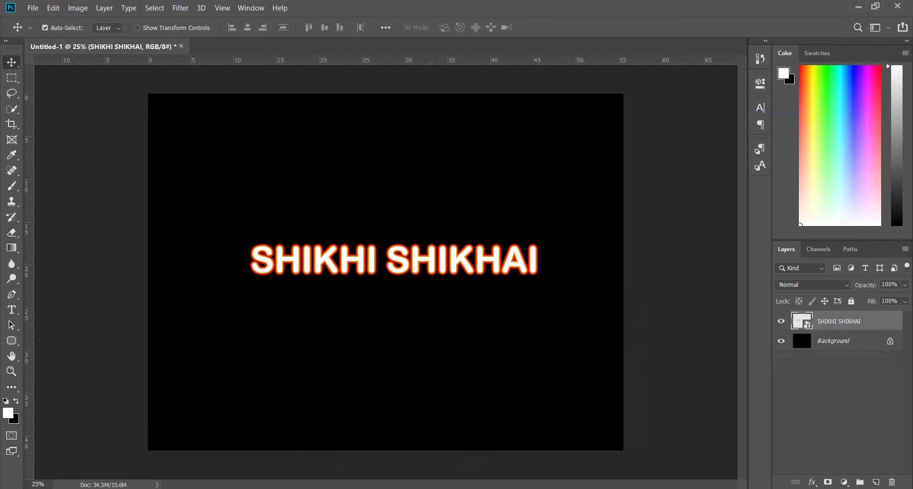
Add a 10 px yellow (faf705) outside stroke to the smart object.
{"action": "right_click", "coordinate": [860, 321]}
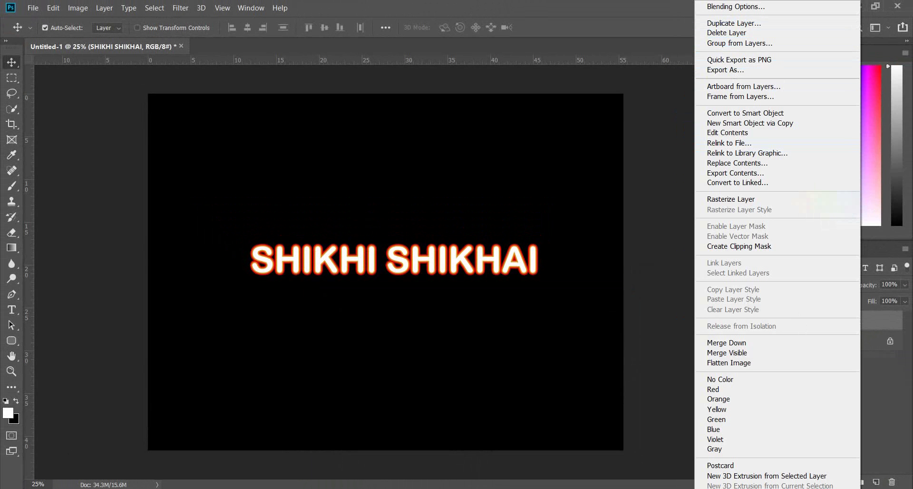
{"action": "left_click", "coordinate": [735, 6]}
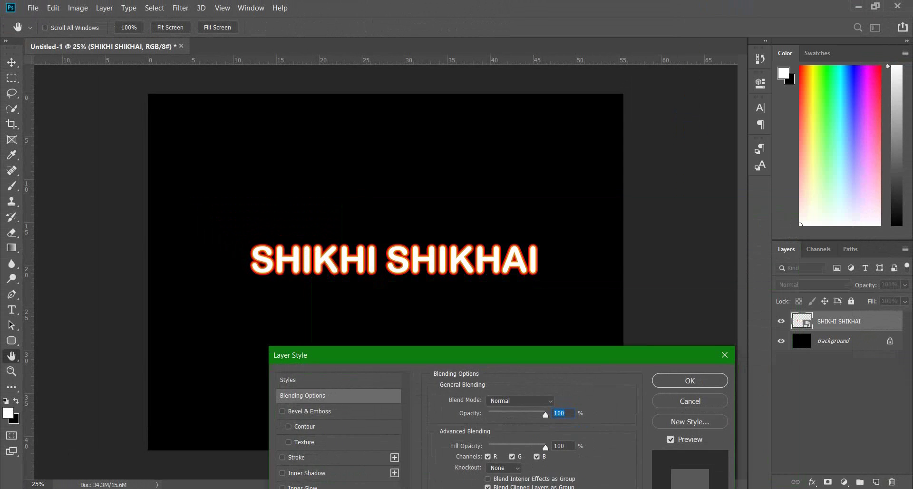
{"action": "left_click_drag", "start_coordinate": [476, 199], "coordinate": [368, 306]}
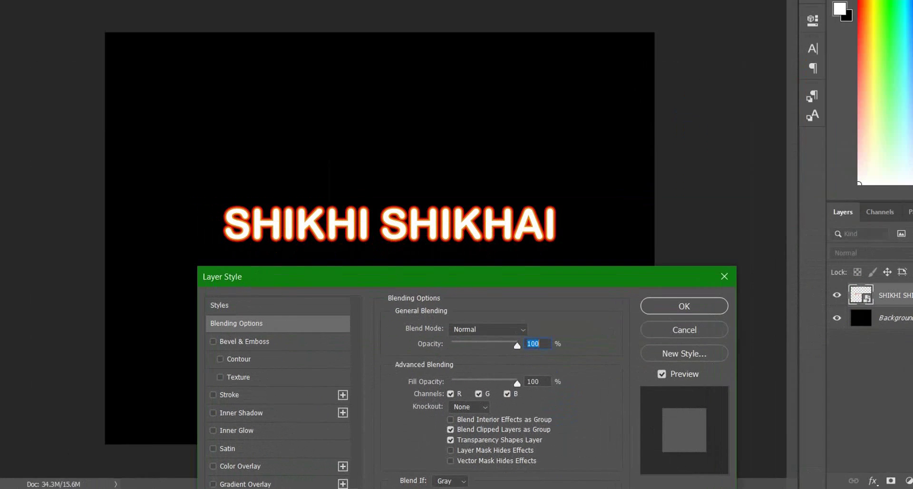
{"action": "left_click", "coordinate": [241, 407]}
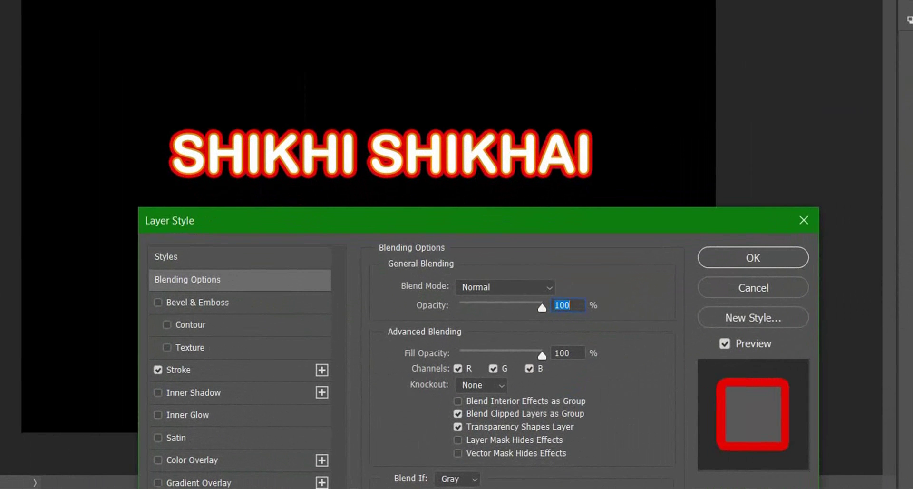
{"action": "left_click", "coordinate": [178, 370]}
{"action": "left_click", "coordinate": [422, 412]}
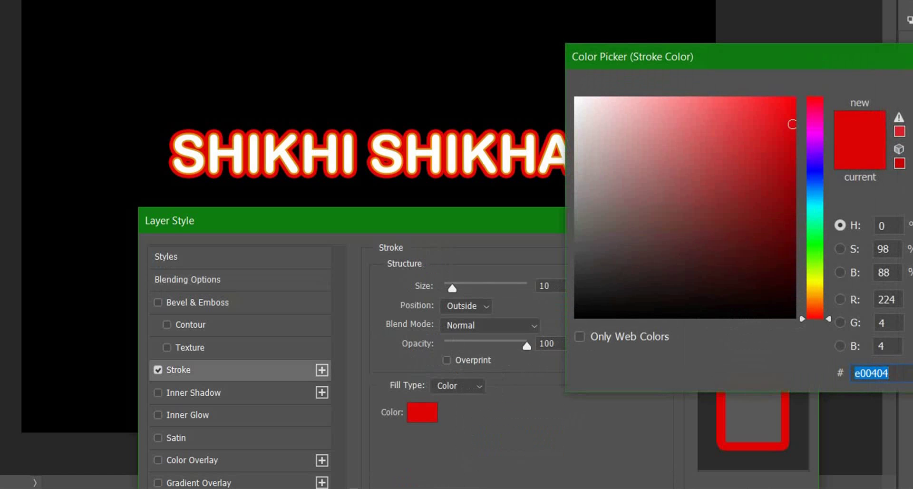
{"action": "type", "text": "e0dd04"}
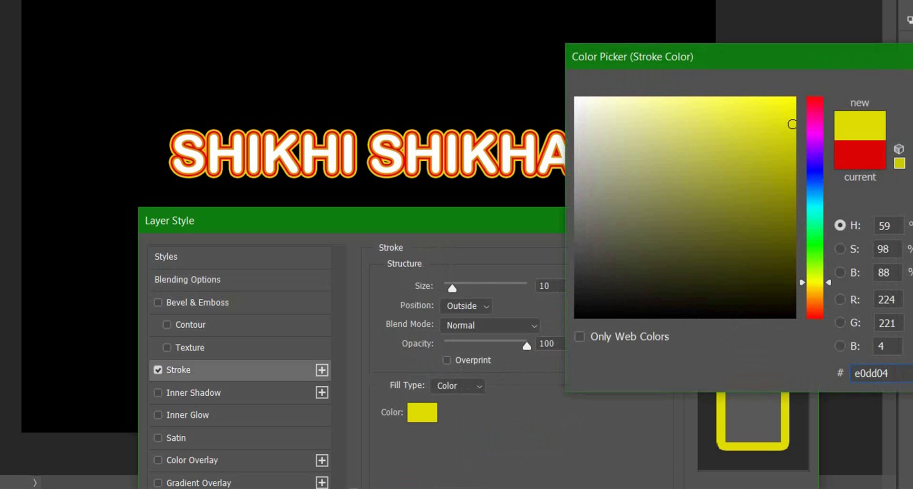
{"action": "type", "text": "faf705"}
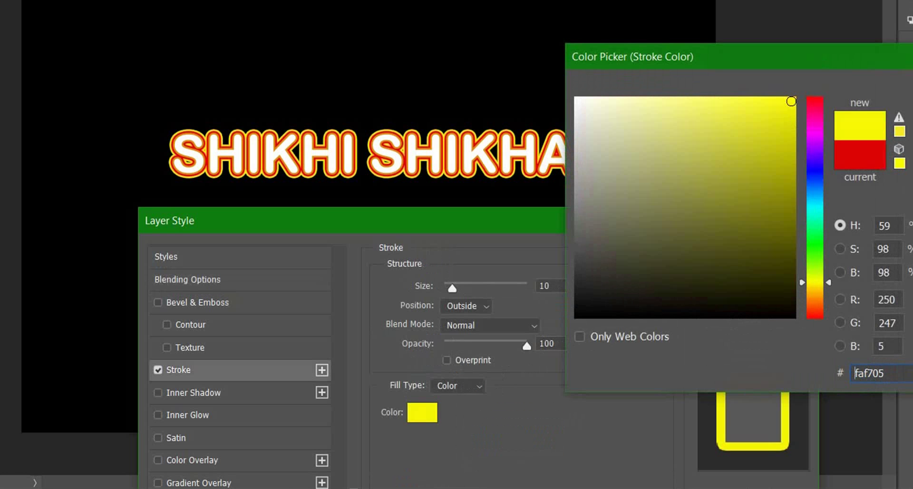
{"action": "key", "text": "Return"}
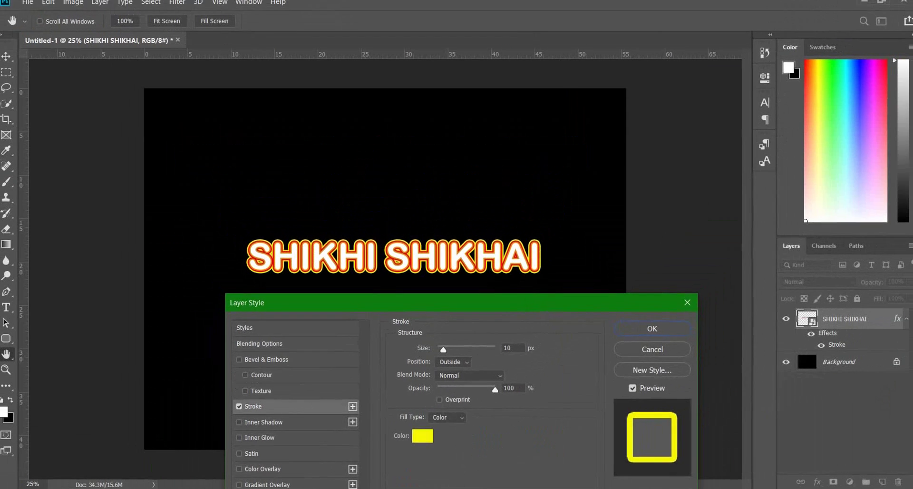
Apply the yellow stroke, wrap the layer in another Smart Object, and open its Blending Options.
{"action": "key", "text": "Return"}
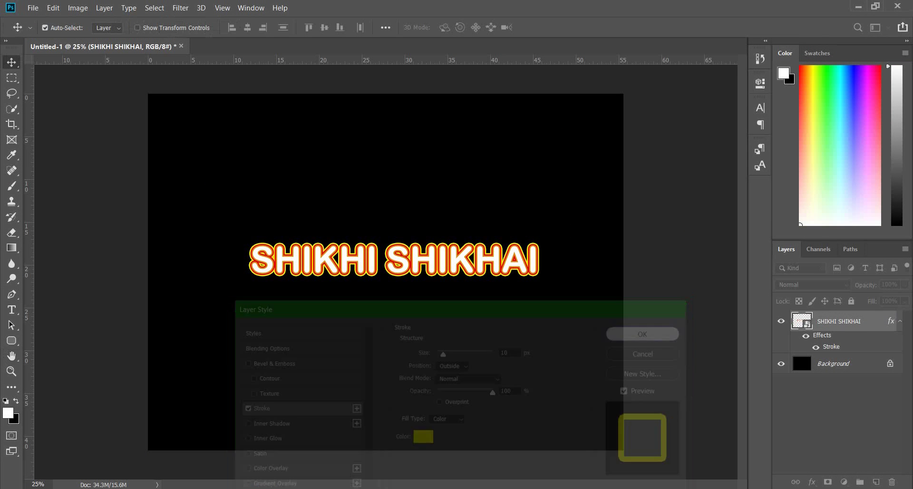
{"action": "right_click", "coordinate": [800, 346]}
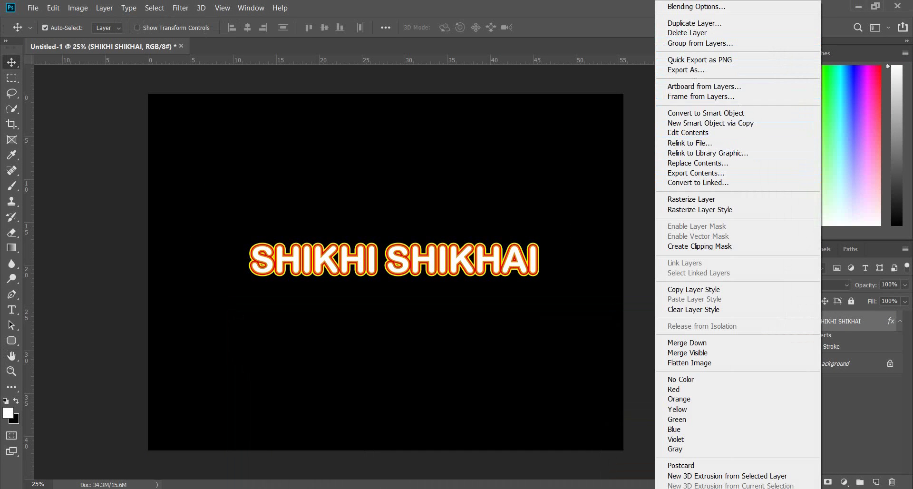
{"action": "left_click", "coordinate": [706, 113]}
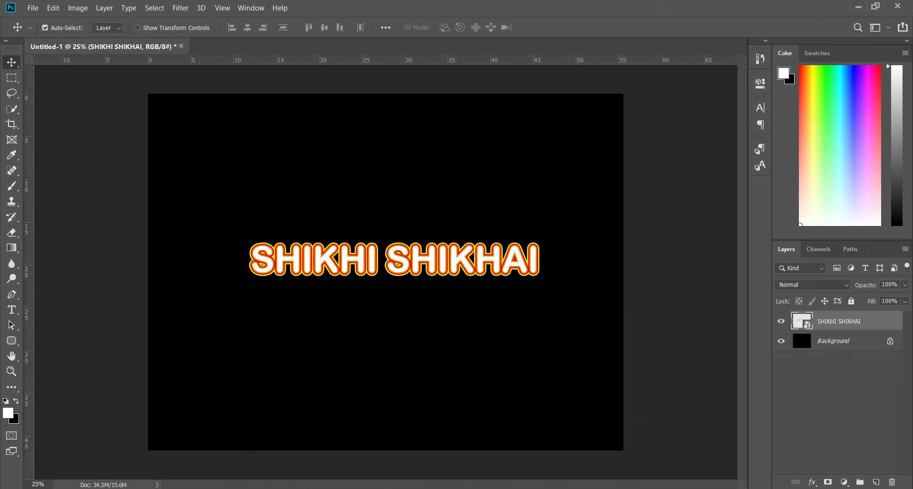
{"action": "right_click", "coordinate": [839, 321]}
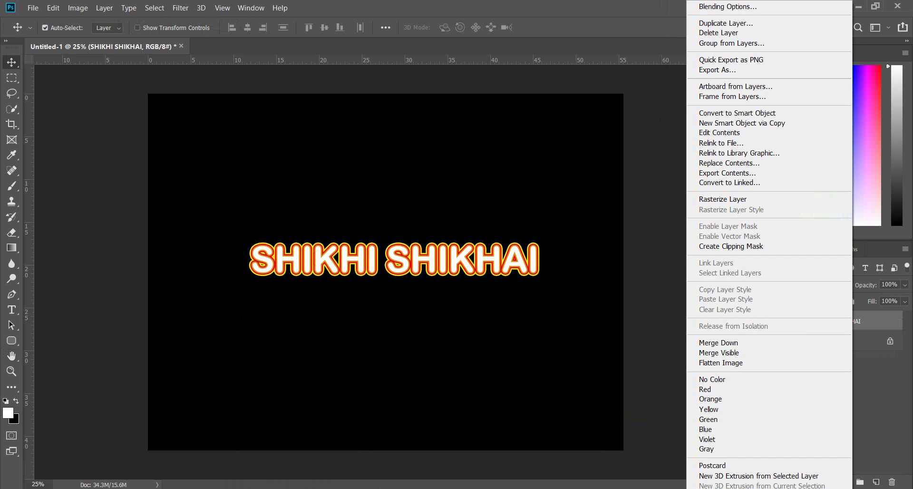
{"action": "left_click", "coordinate": [727, 6]}
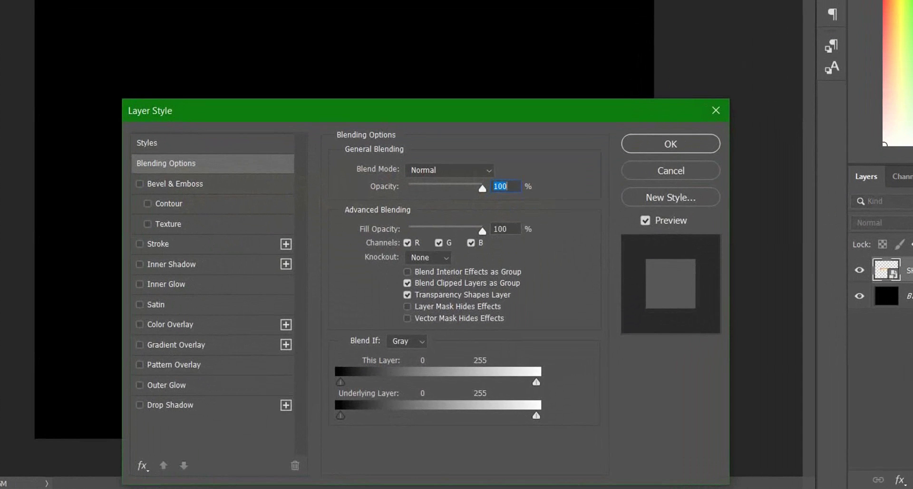
Add an 18 px cyan (19f6e4) outside stroke around the text.
{"action": "left_click_drag", "start_coordinate": [333, 110], "coordinate": [297, 250]}
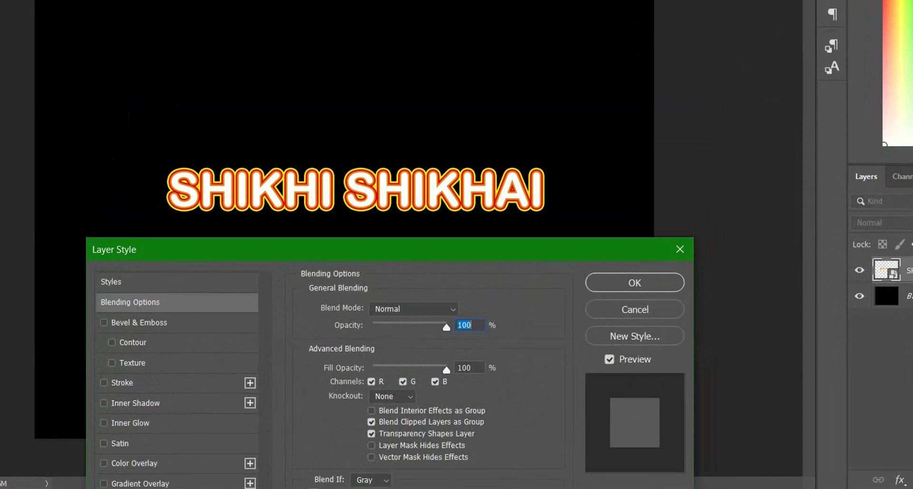
{"action": "left_click", "coordinate": [103, 382]}
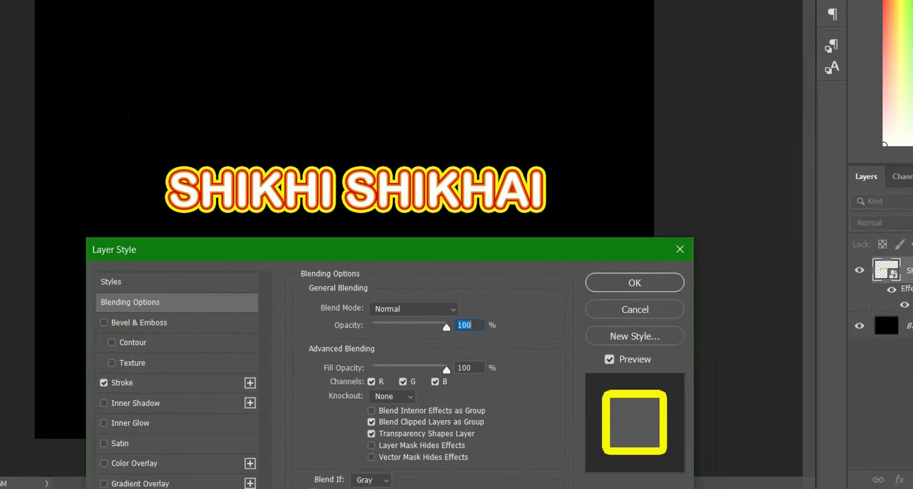
{"action": "left_click", "coordinate": [122, 382]}
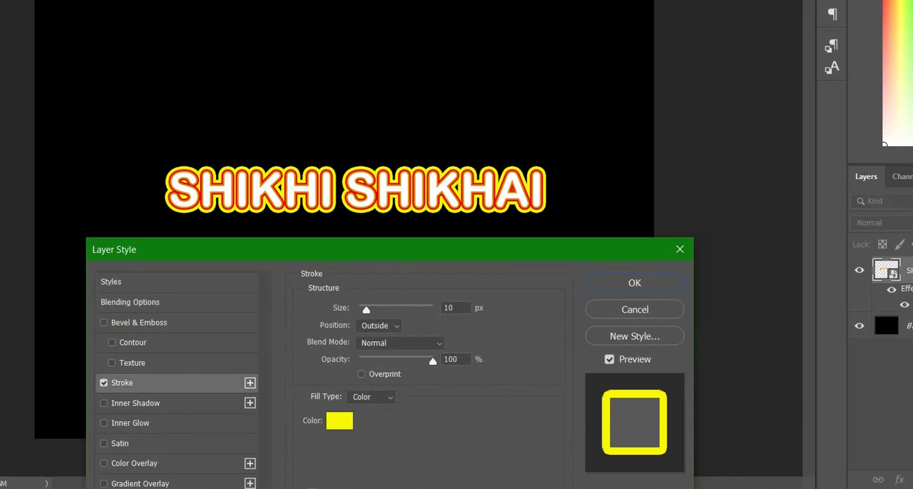
{"action": "left_click", "coordinate": [339, 420]}
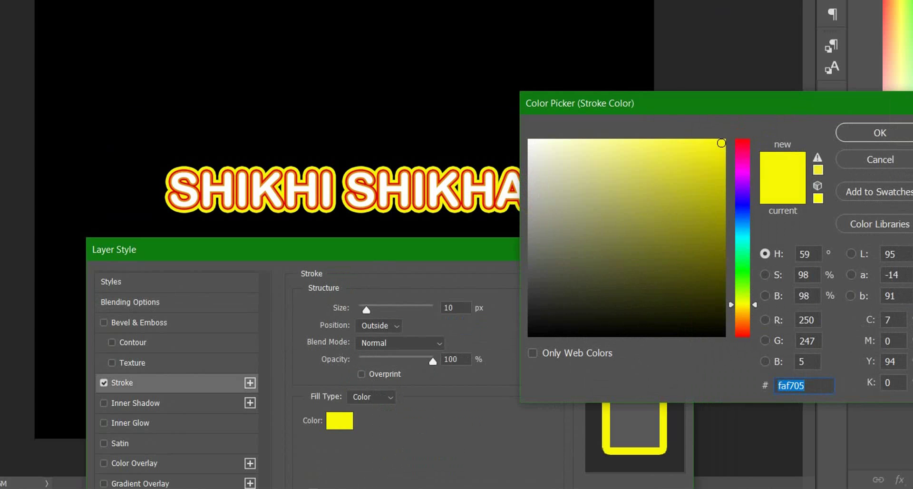
{"action": "type", "text": "05f7fa"}
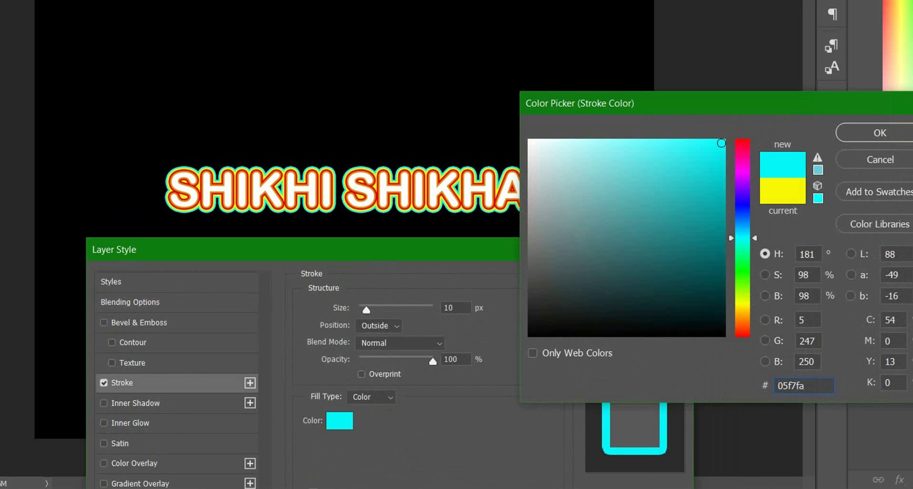
{"action": "left_click_drag", "start_coordinate": [743, 238], "coordinate": [742, 256]}
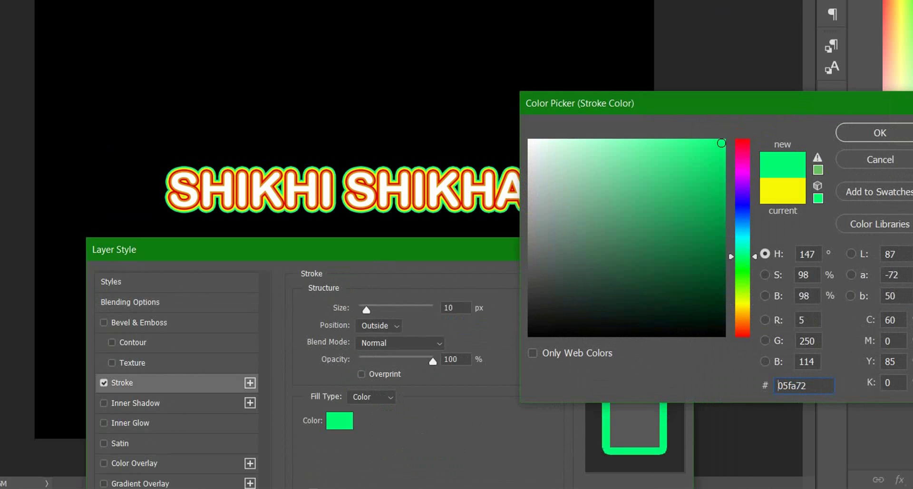
{"action": "type", "text": "05fae6"}
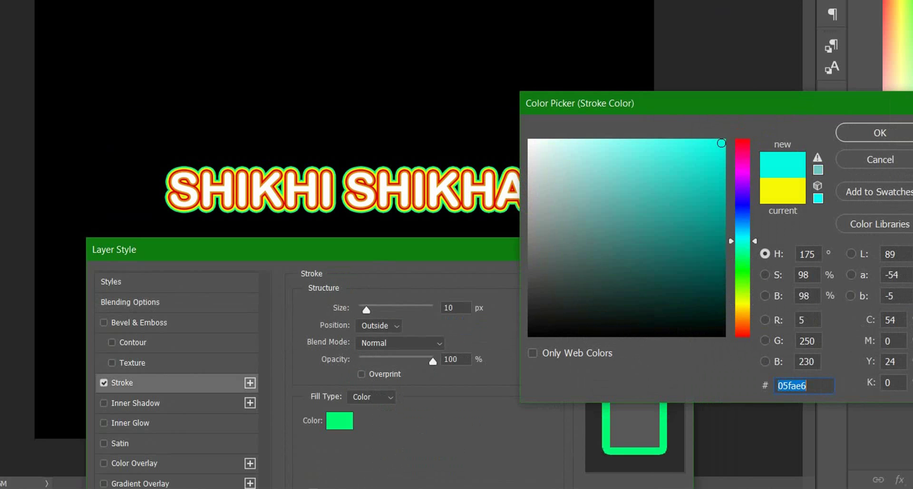
{"action": "type", "text": "19f6e4"}
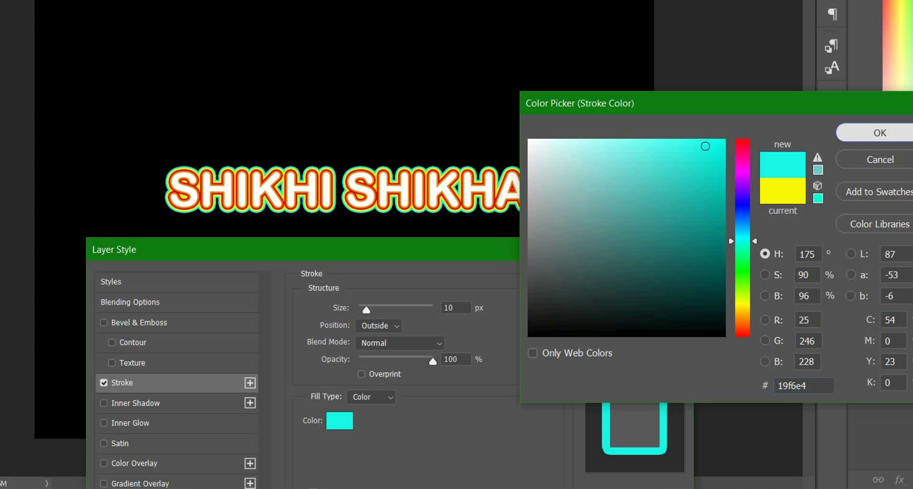
{"action": "key", "text": "Return"}
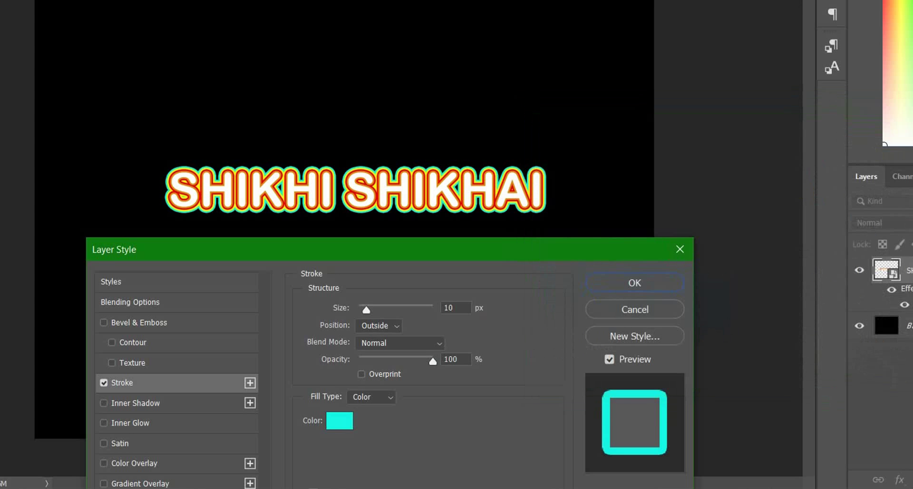
{"action": "type", "text": "27"}
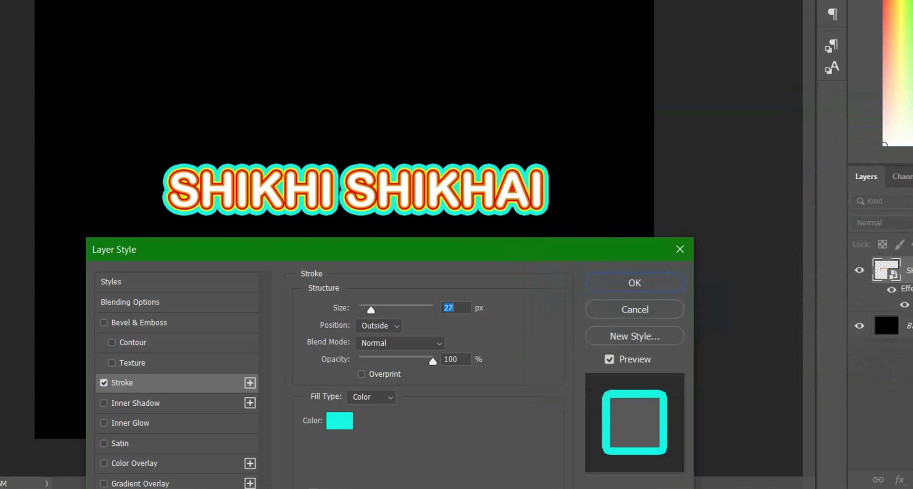
{"action": "type", "text": "18"}
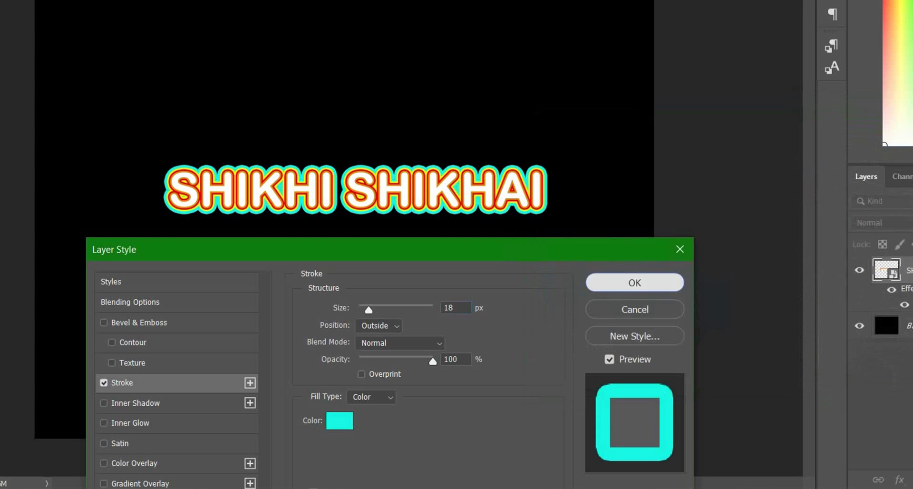
{"action": "key", "text": "Return"}
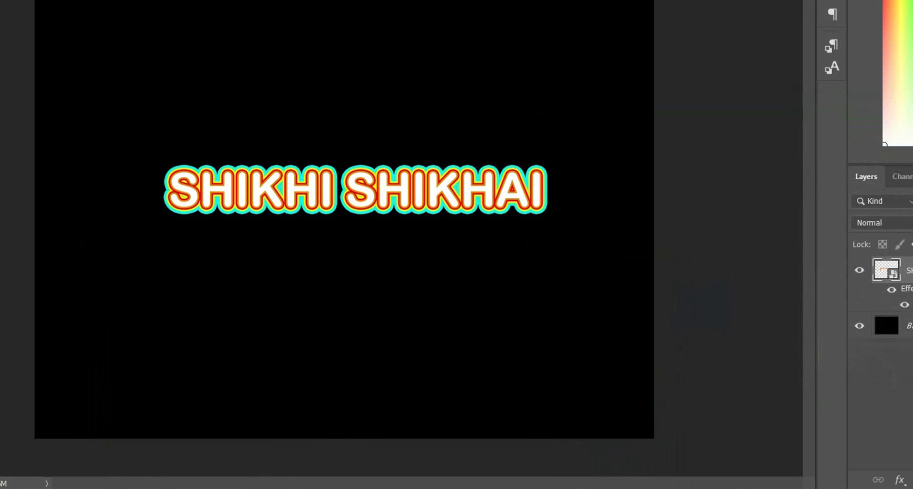
Scale the outlined text up with Free Transform so it spans most of the canvas width.
{"action": "key", "text": "ctrl+t"}
{"action": "left_click_drag", "start_coordinate": [546, 280], "coordinate": [608, 310]}
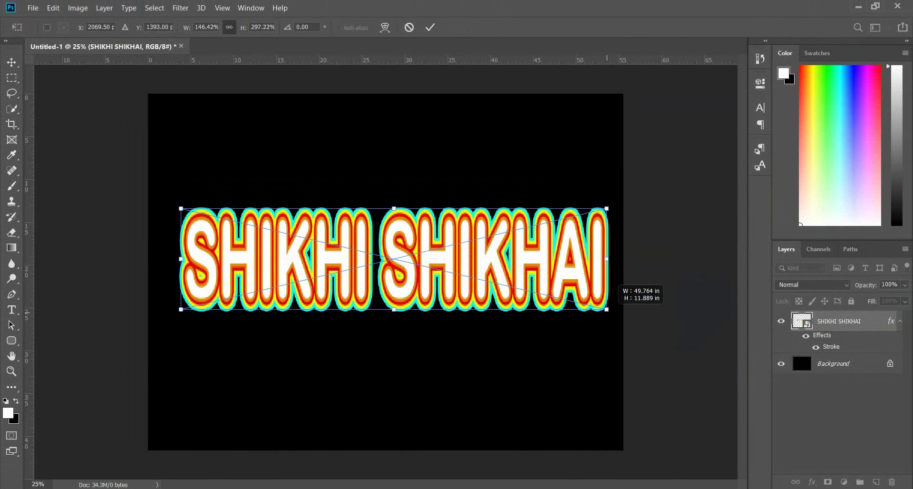
{"action": "key", "text": "Return"}
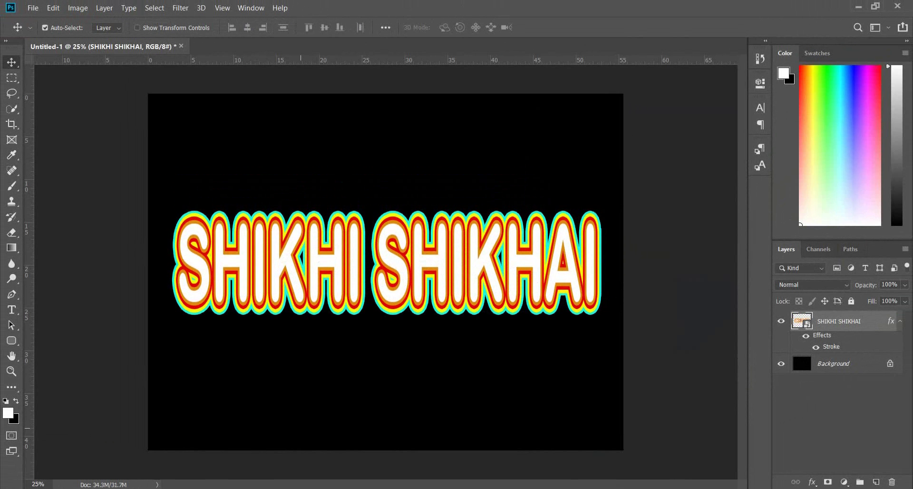
{"action": "key", "text": "ctrl"}
Select the Background, fill it white, and pick pink (fc6298) as the foreground colour.
{"action": "key", "text": "alt+bracketleft"}
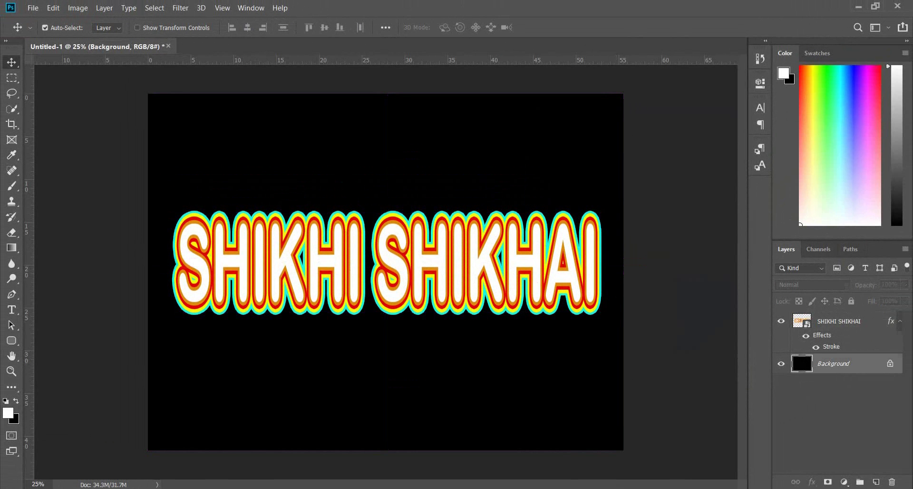
{"action": "key", "text": "x"}
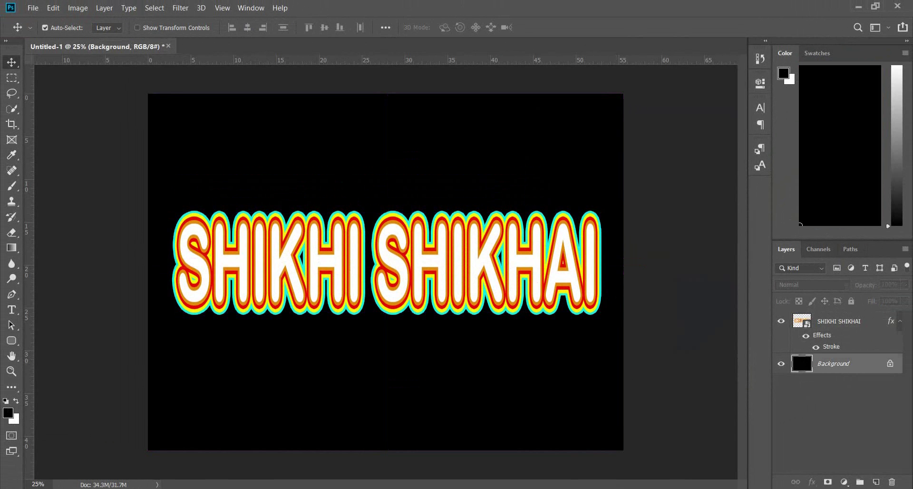
{"action": "key", "text": "ctrl+BackSpace"}
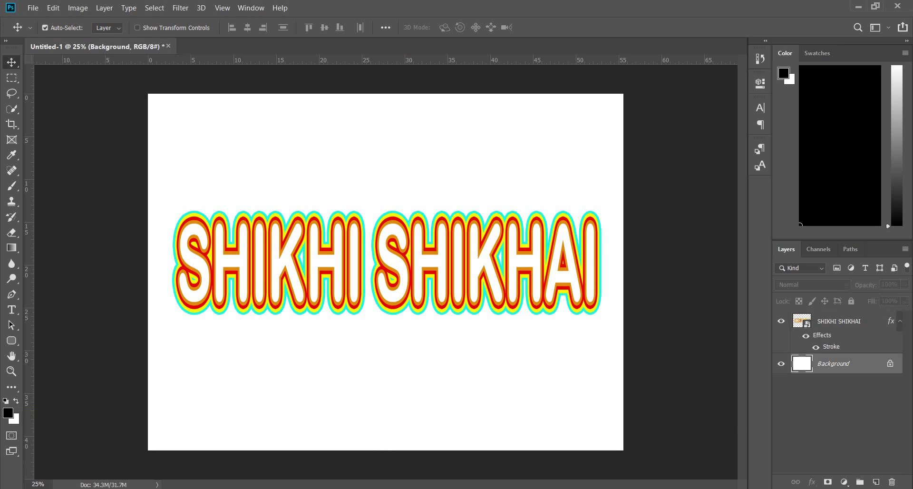
{"action": "key", "text": "i"}
{"action": "left_click", "coordinate": [8, 412]}
{"action": "left_click", "coordinate": [613, 233]}
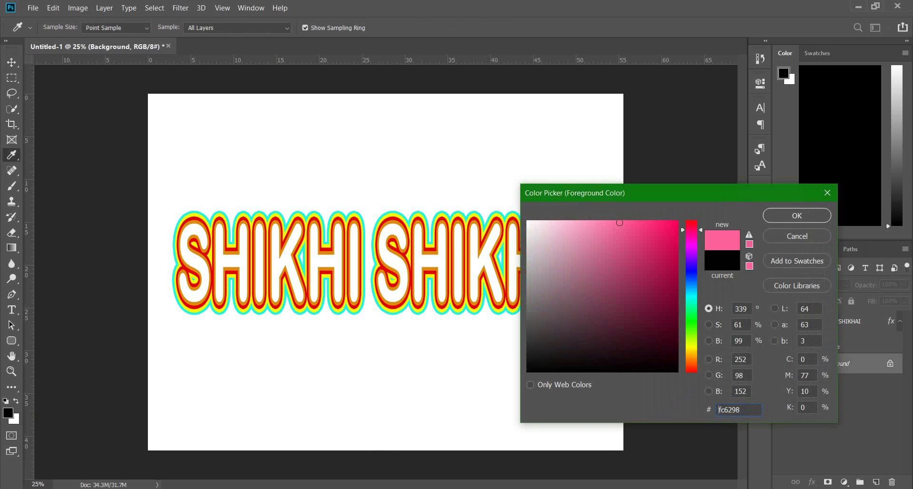
{"action": "left_click", "coordinate": [797, 215]}
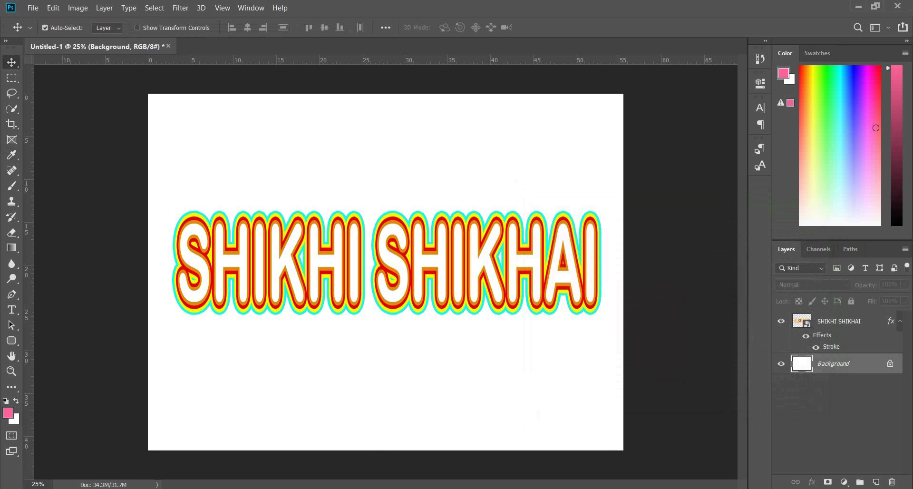
Swap pink into the background colour and fill the Background layer pink.
{"action": "left_click", "coordinate": [45, 27]}
{"action": "left_click", "coordinate": [45, 28]}
{"action": "key", "text": "x"}
{"action": "key", "text": "ctrl+BackSpace"}
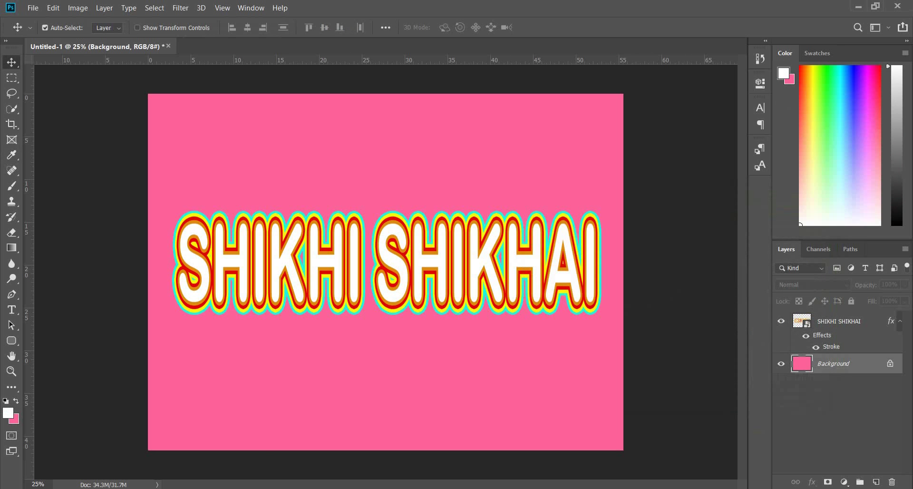
{"action": "key", "text": "ctrl+minus"}
{"action": "key", "text": "ctrl+minus"}
{"action": "key", "text": "ctrl+plus"}
{"action": "key", "text": "ctrl+plus"}
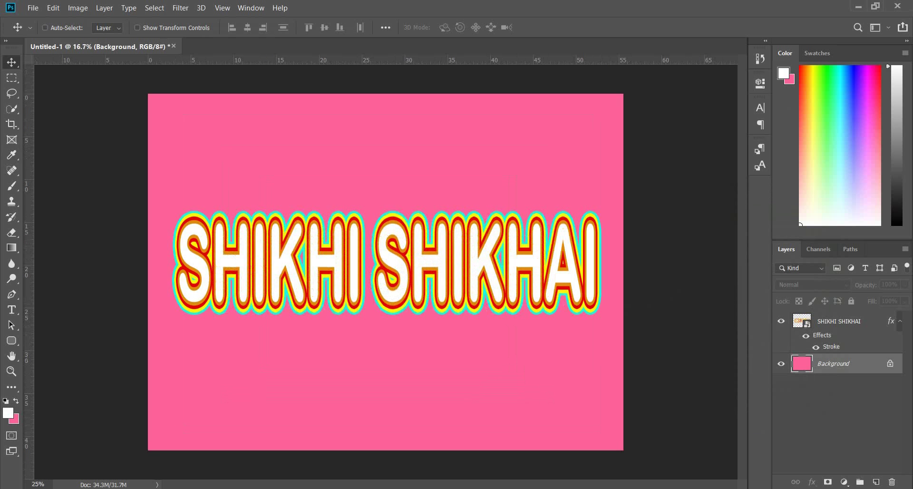